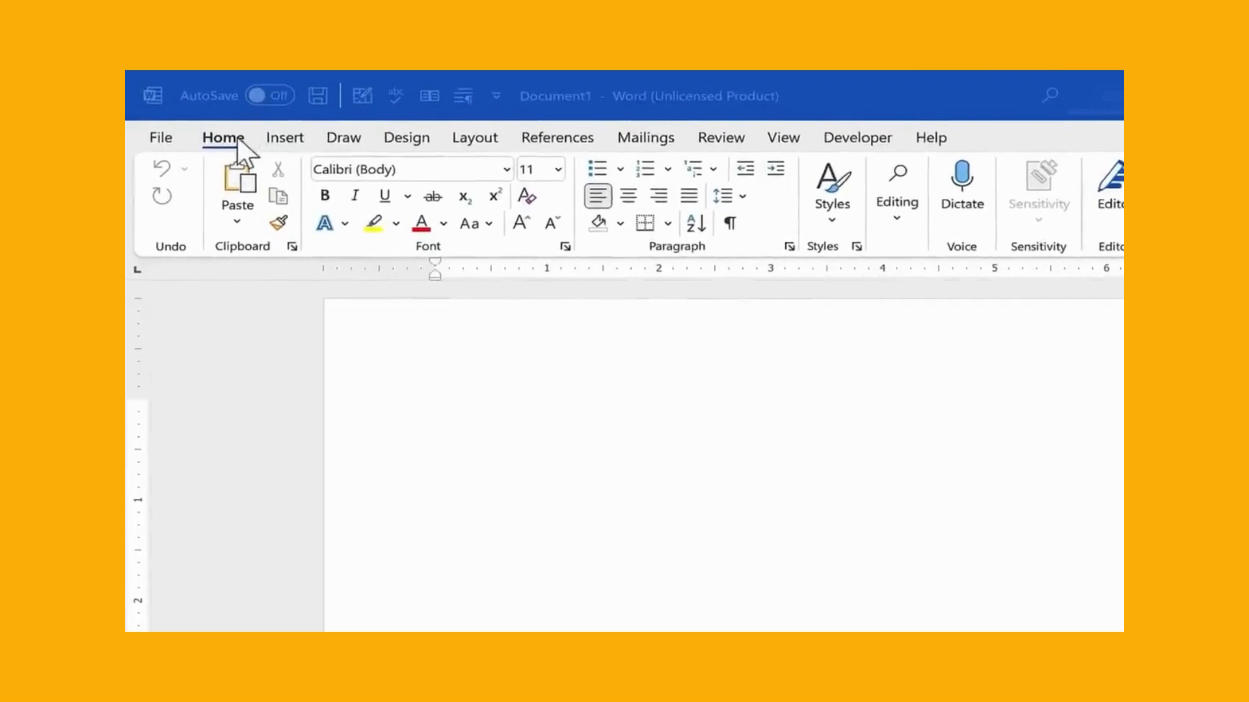
Look through the command groups for inserting, references, layout, mailings and design, ending on the Home commands.
click(290, 137)
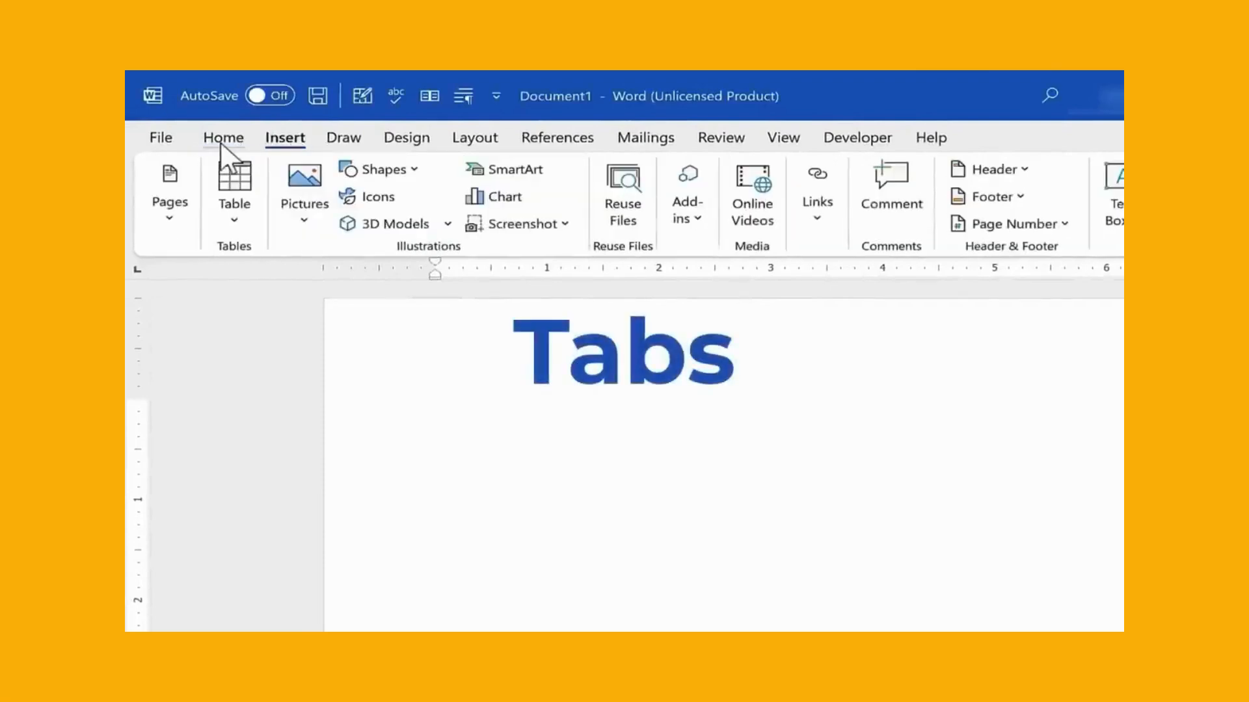
click(221, 139)
click(286, 139)
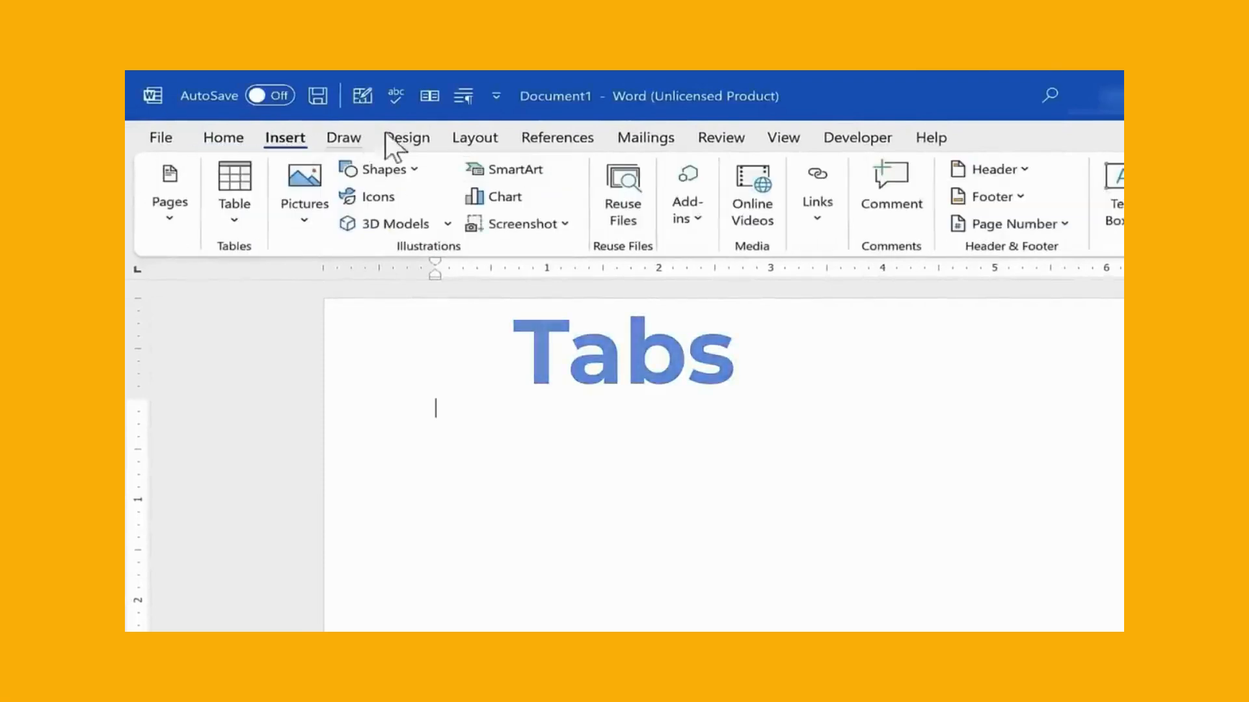
click(544, 135)
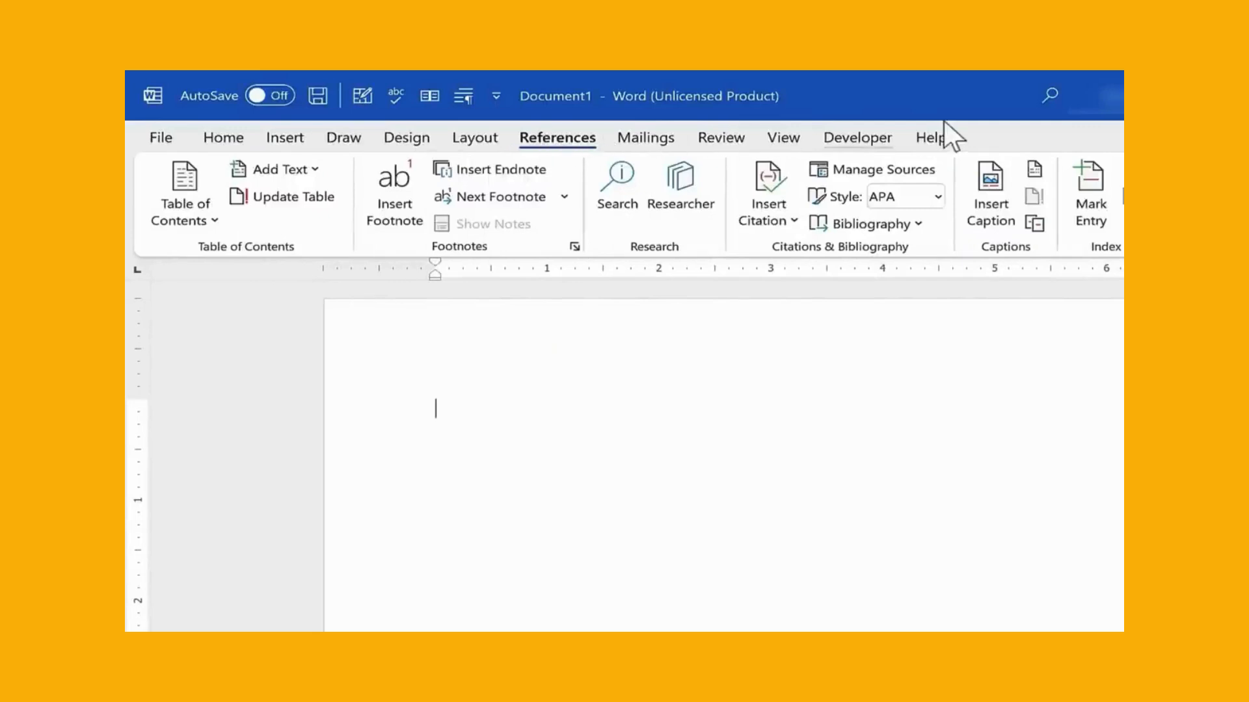
click(469, 138)
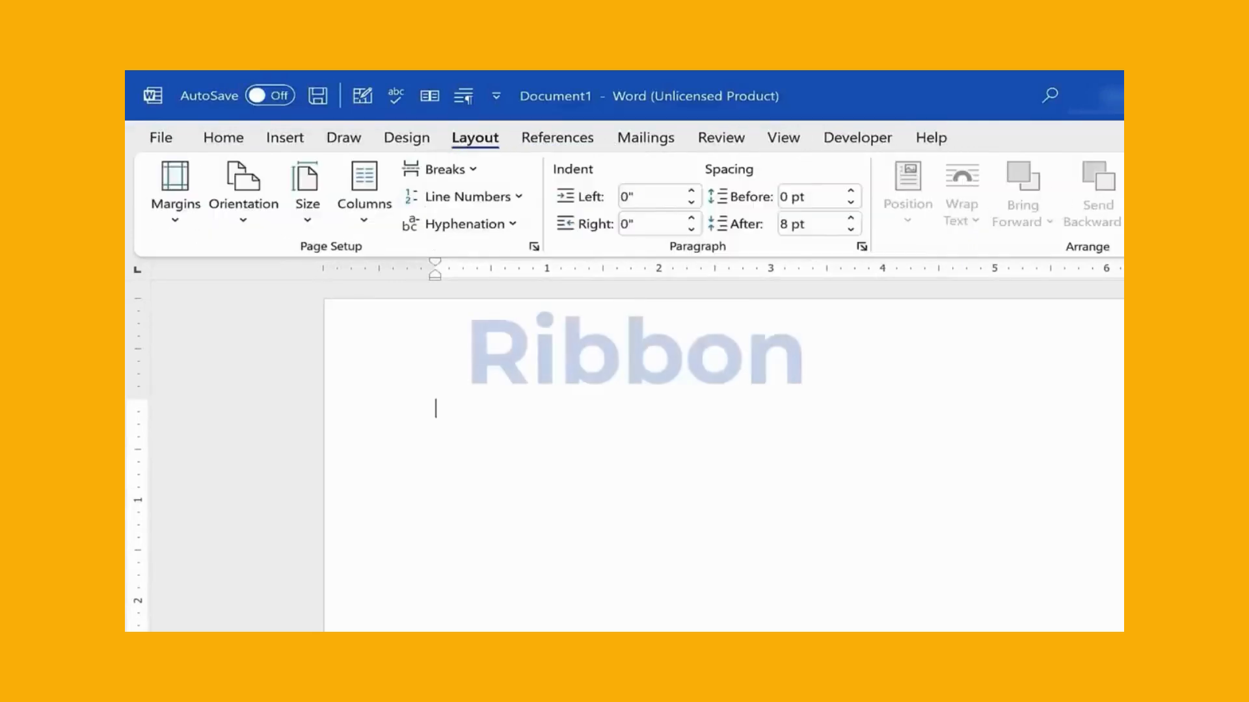
click(648, 138)
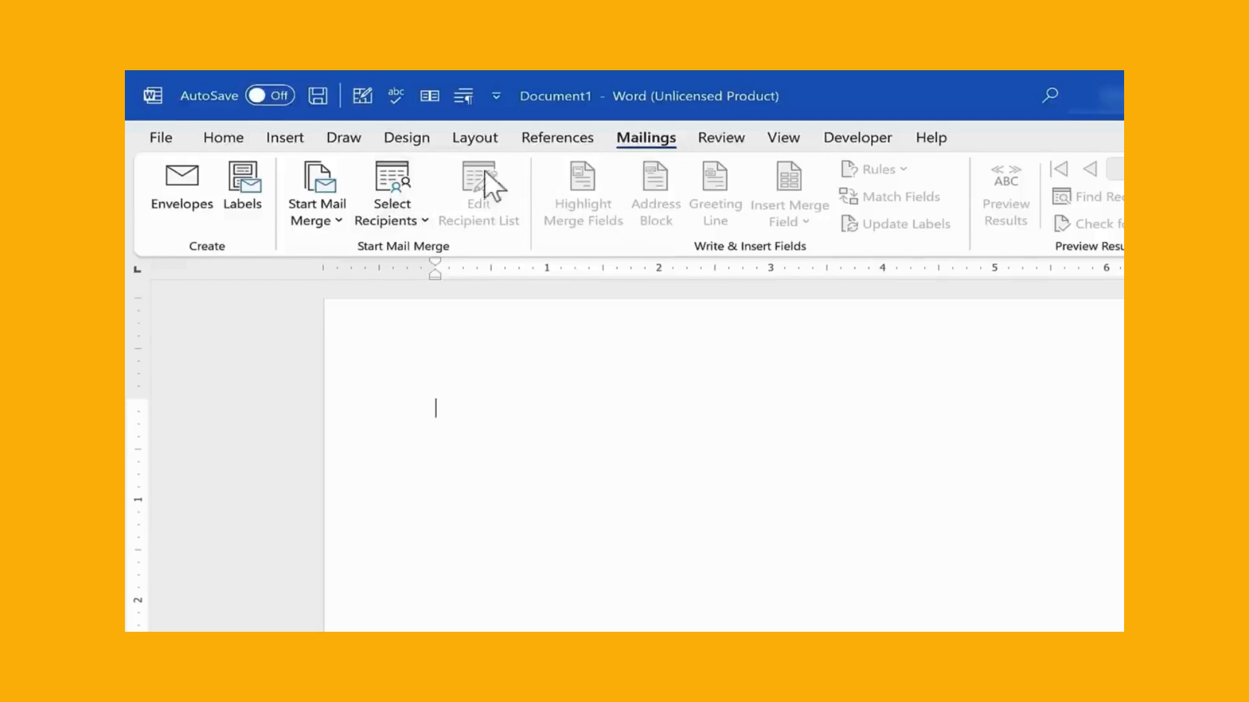
click(403, 139)
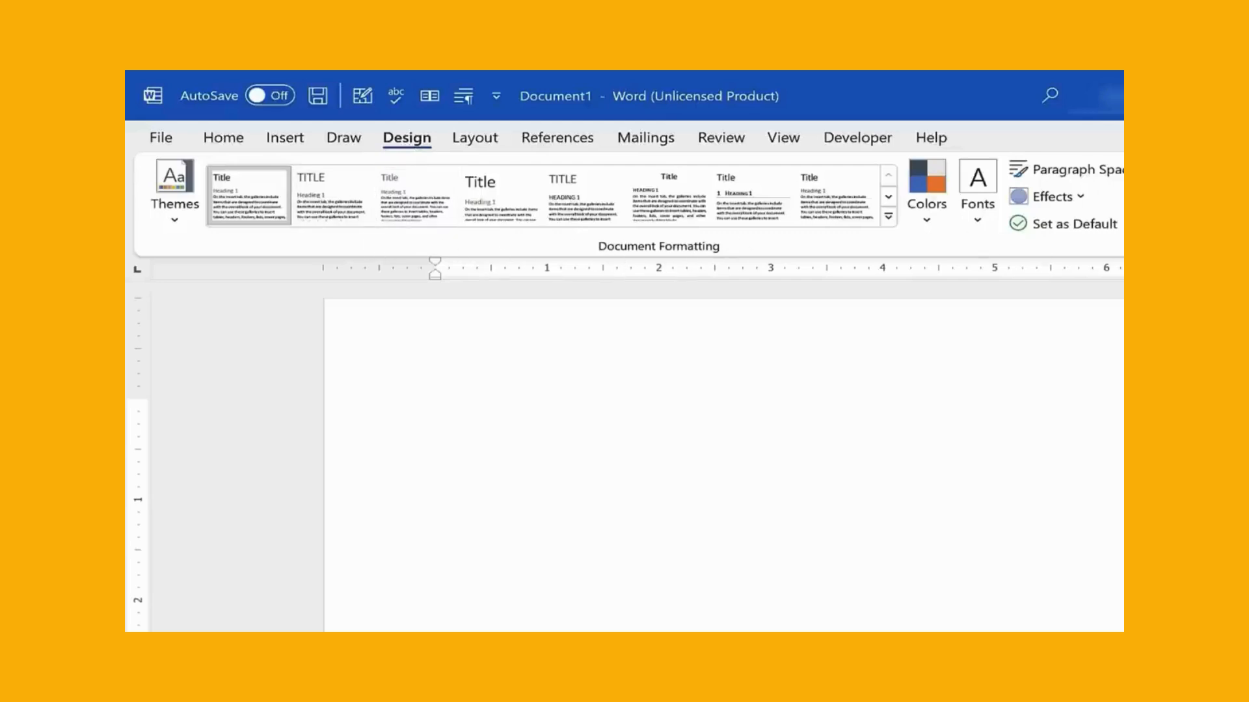
click(293, 139)
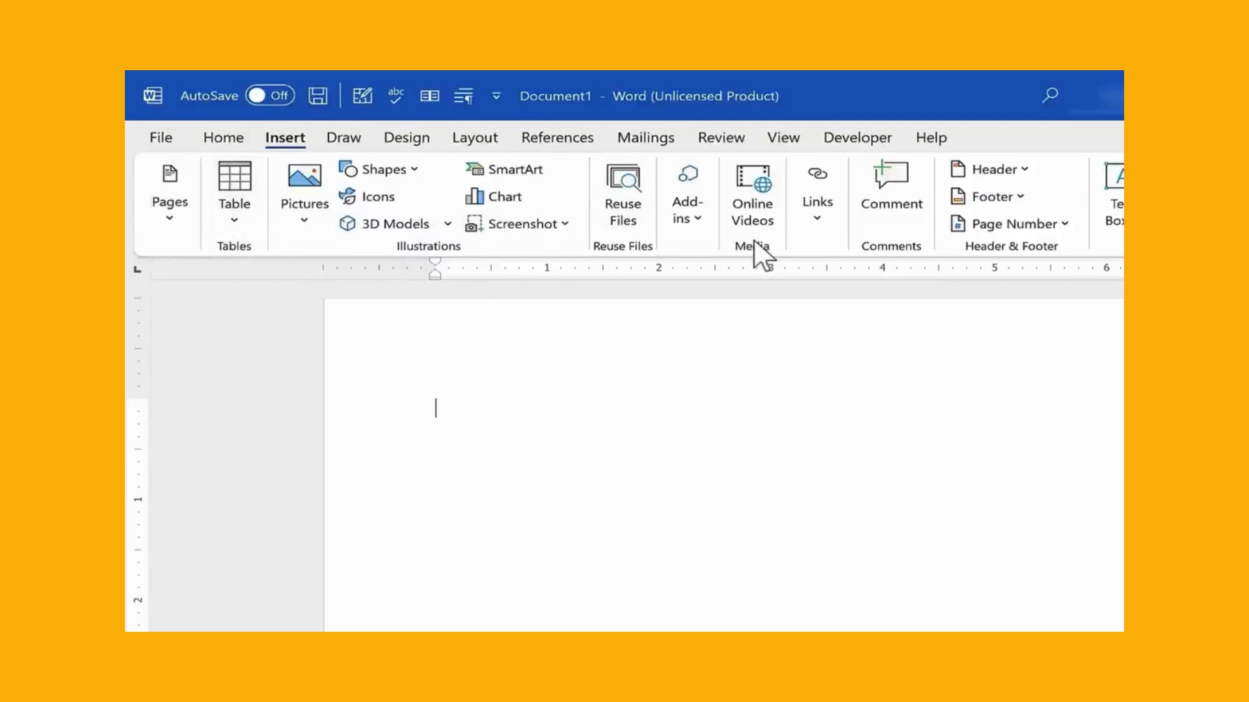
click(216, 140)
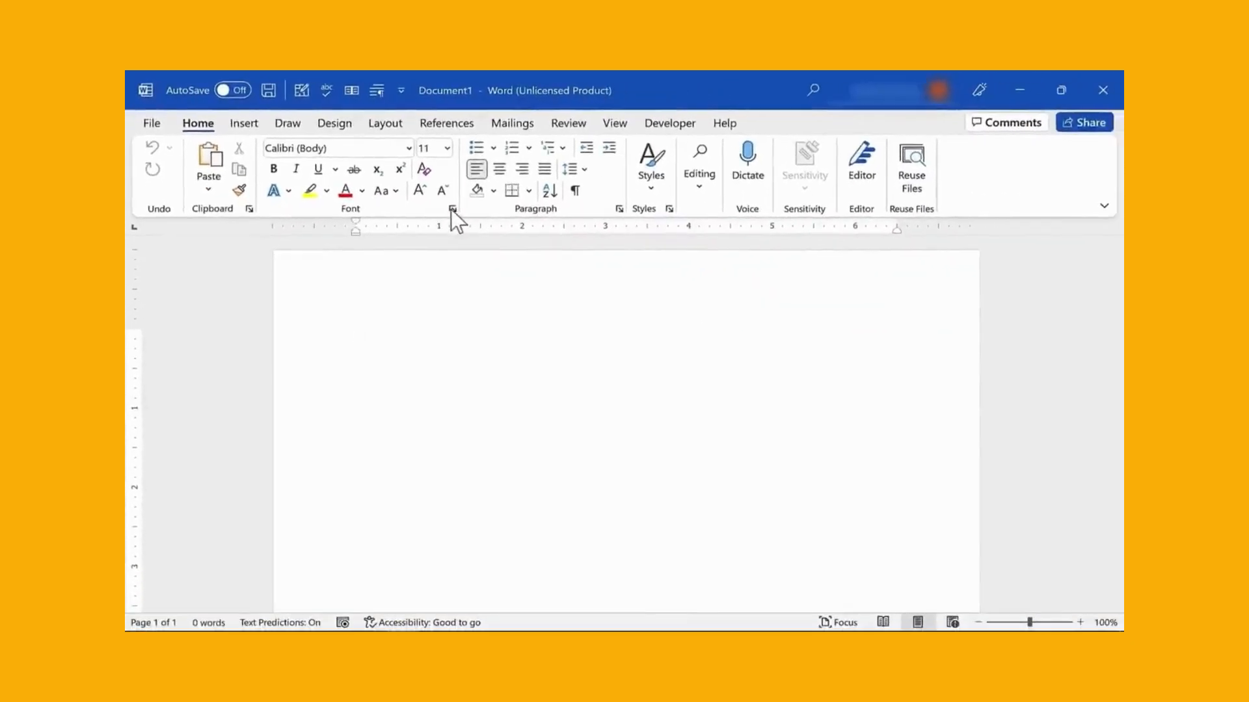
View the basic and advanced font settings, and dismiss them without changing anything.
click(451, 209)
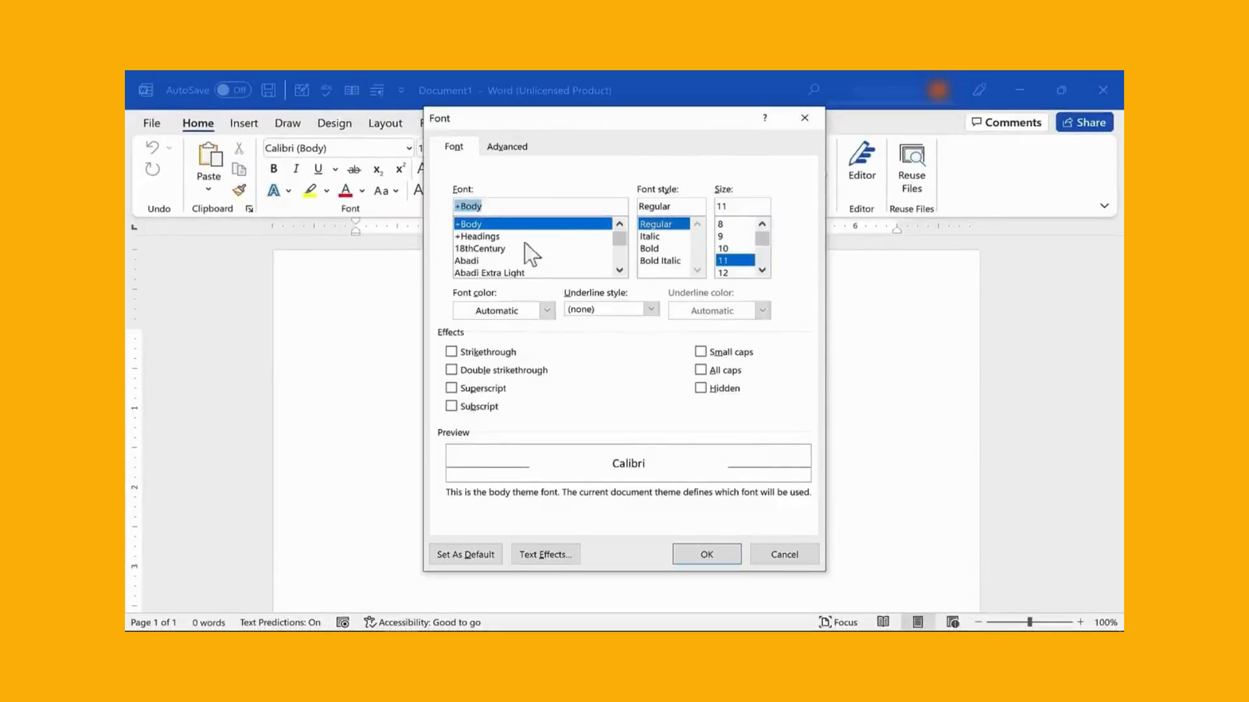
click(512, 146)
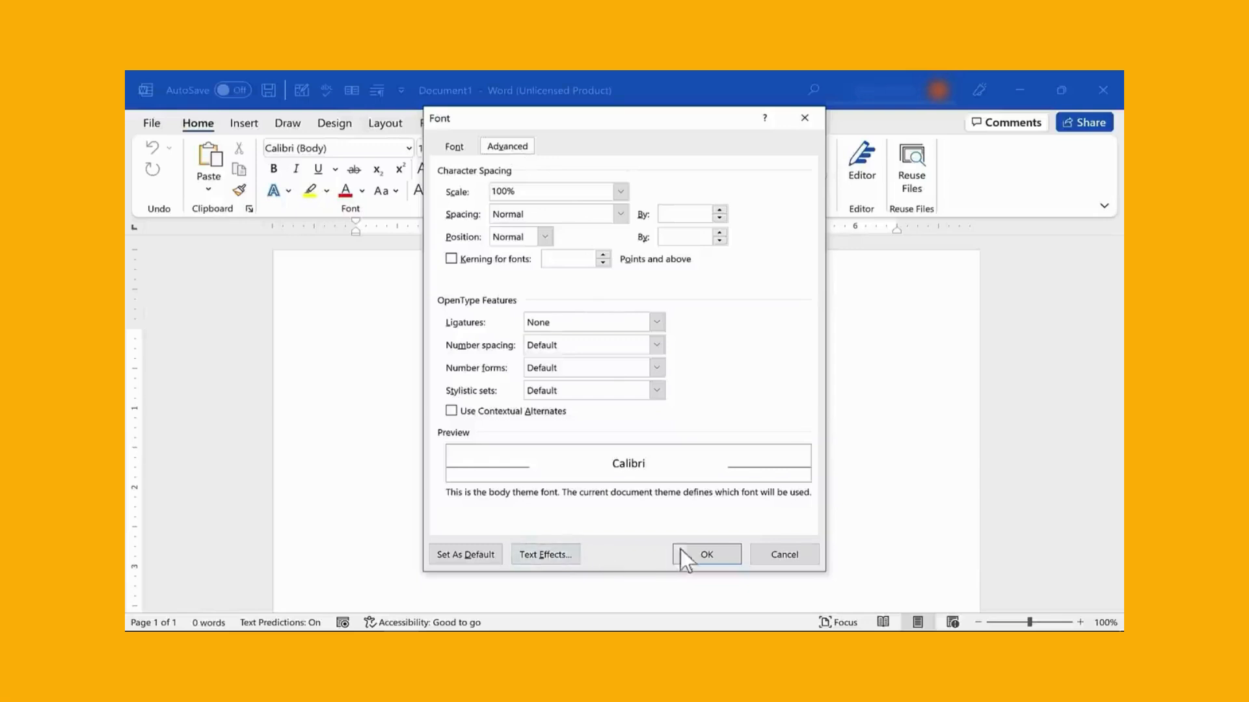
click(785, 556)
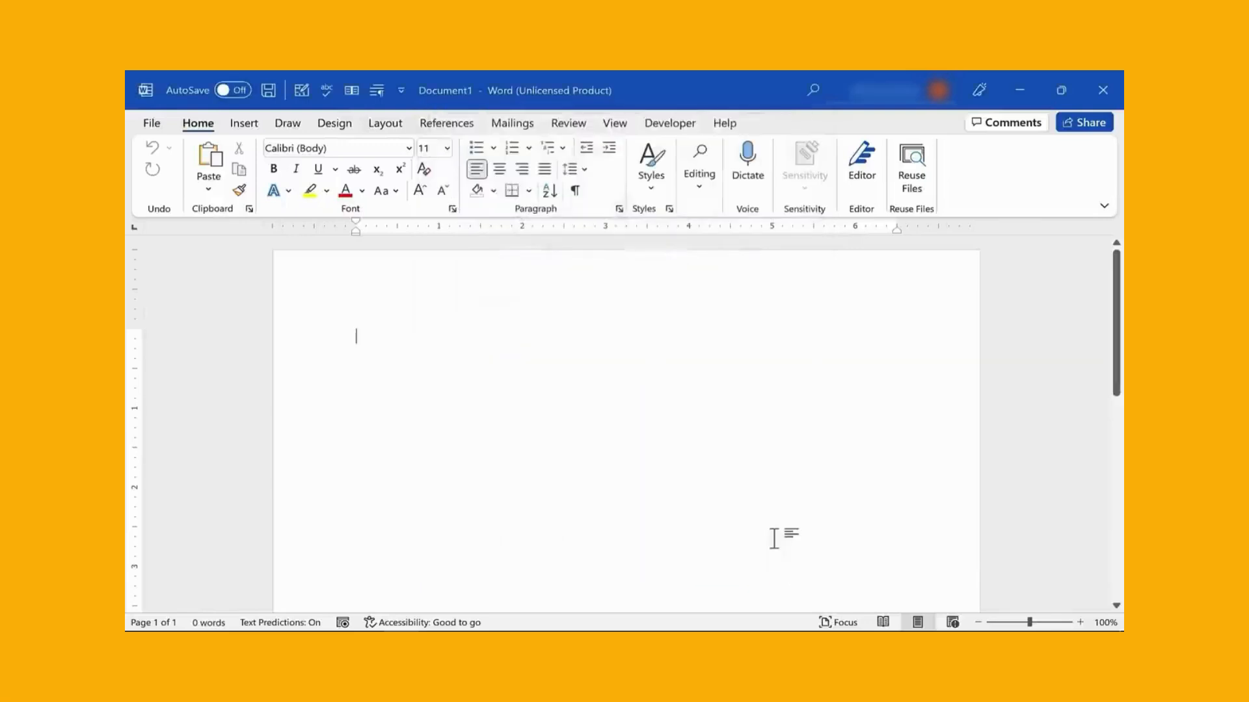
View the customization options for the Quick Access Toolbar and dismiss them.
click(241, 121)
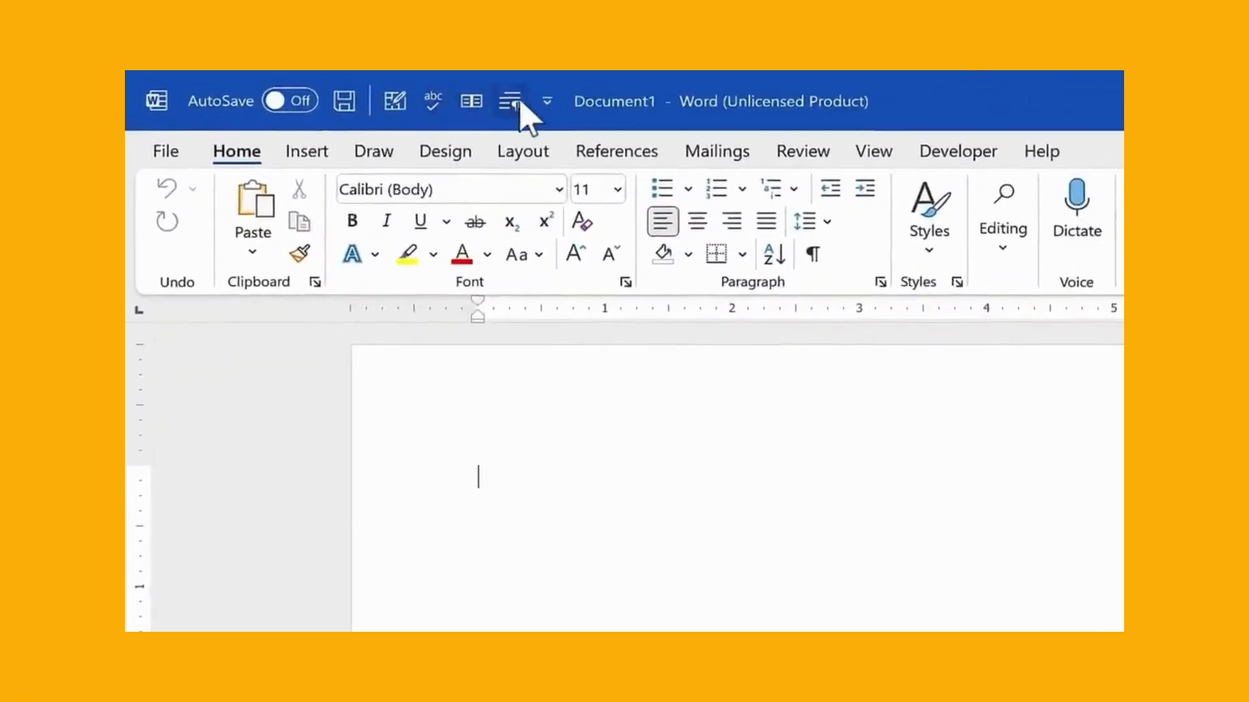
click(547, 101)
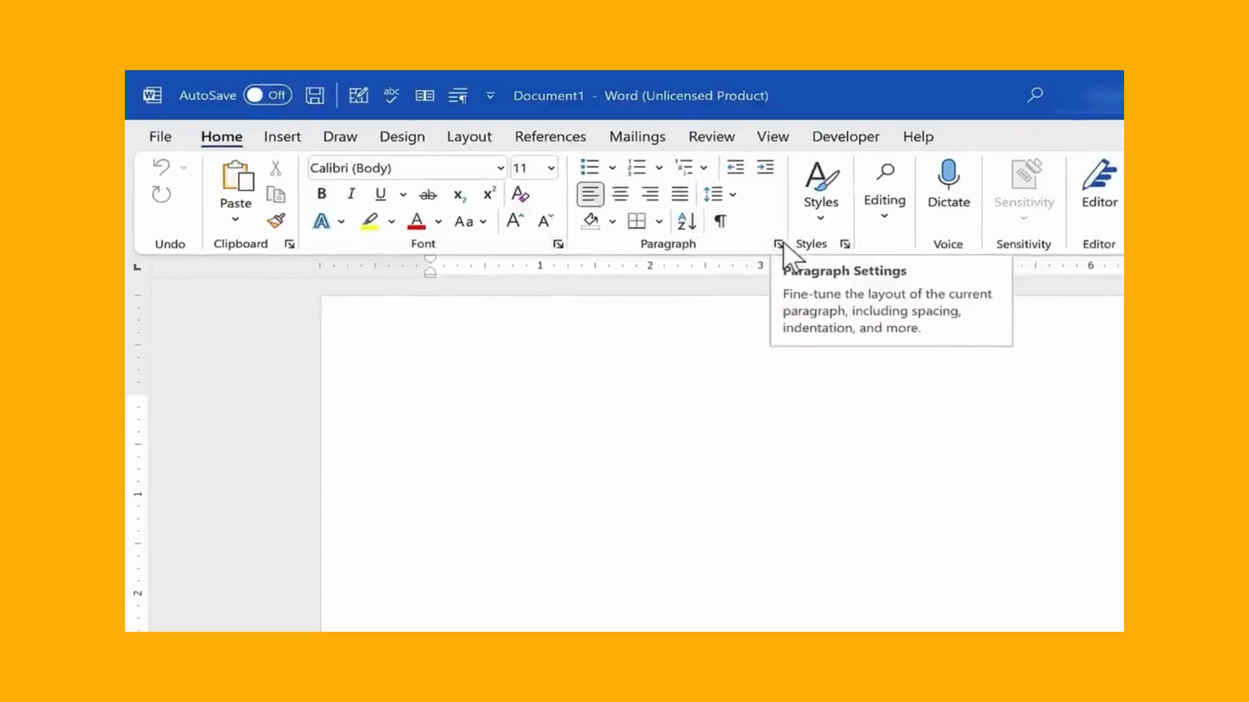
click(558, 244)
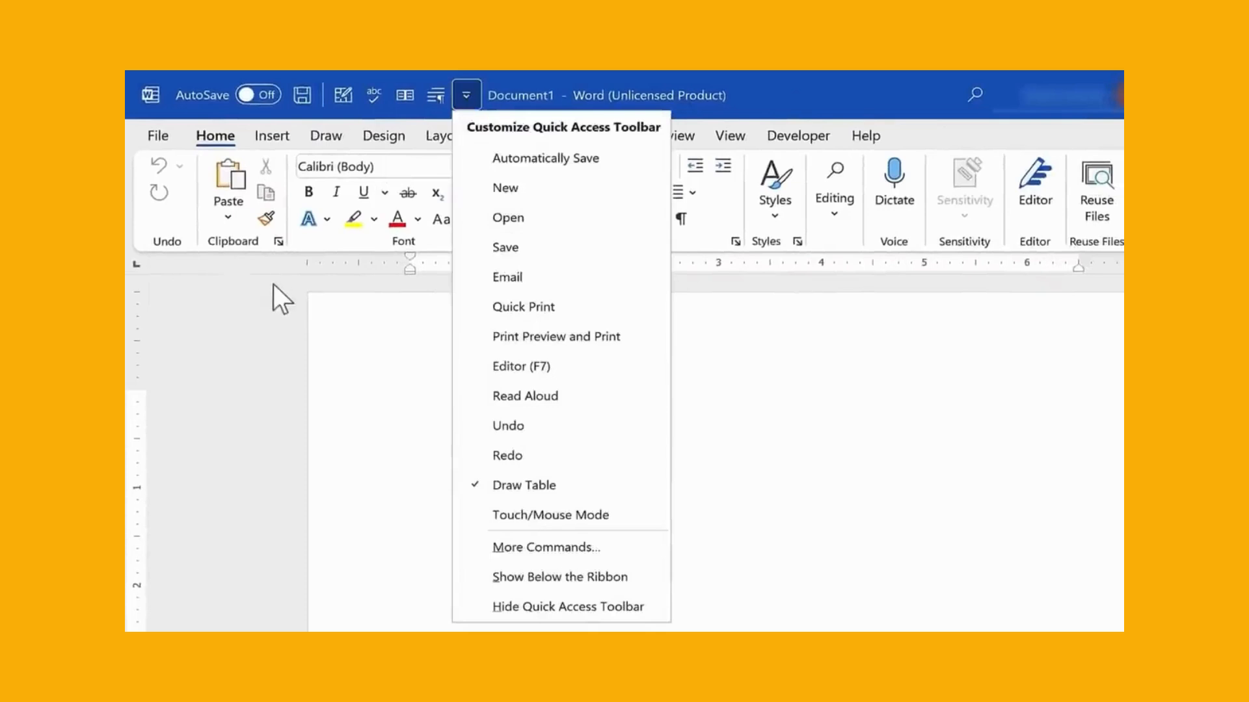
click(286, 291)
click(286, 291)
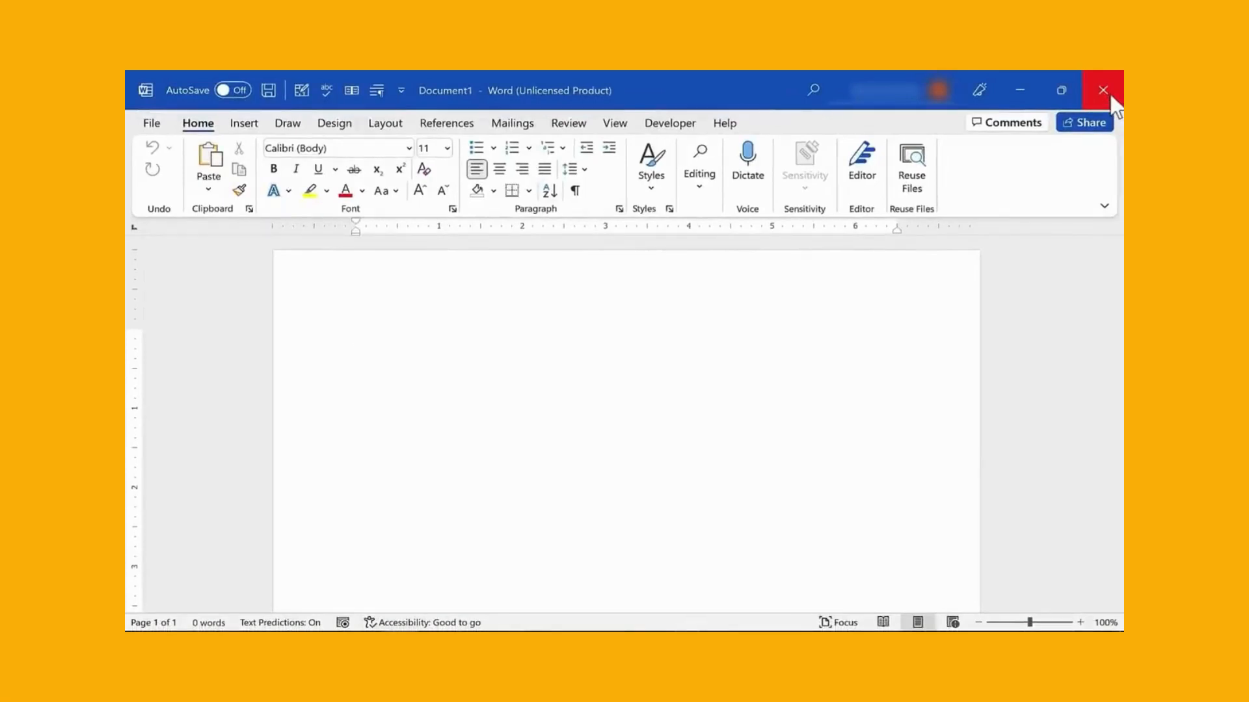
Scroll to the end of the blank page and back, and zoom in to 337% before returning to 100%.
drag(1118, 278, 1111, 174)
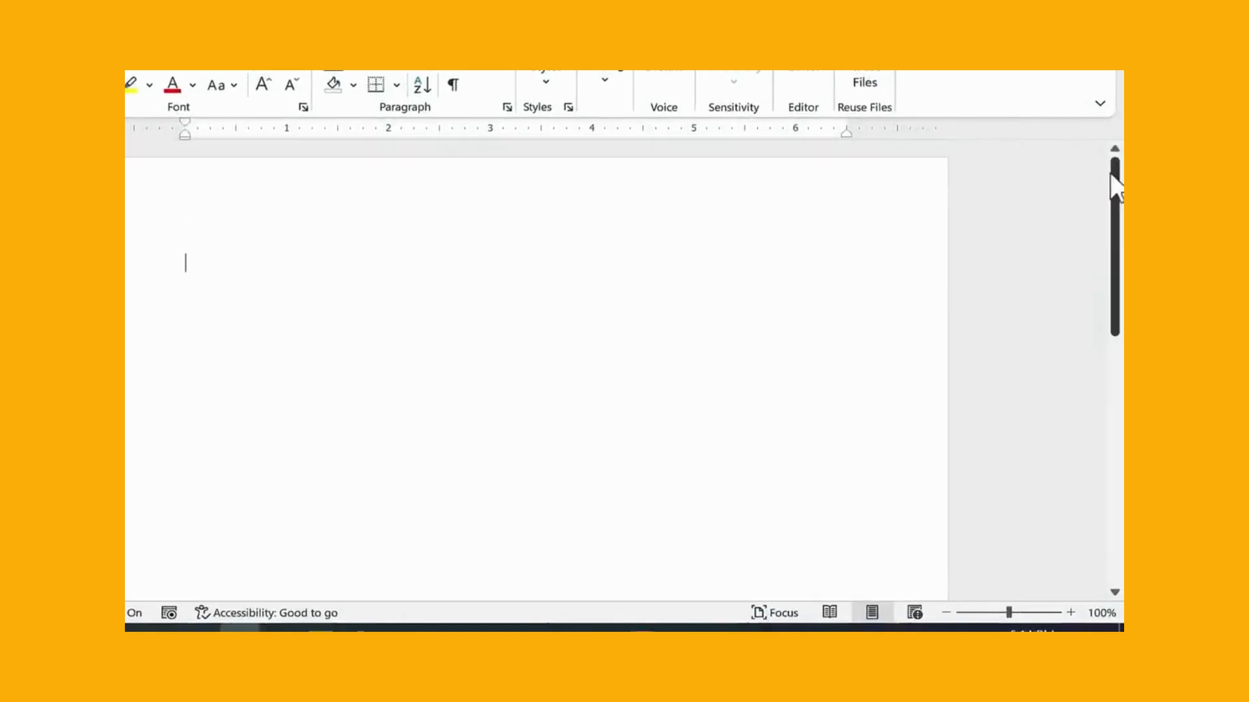
drag(1119, 217, 1121, 513)
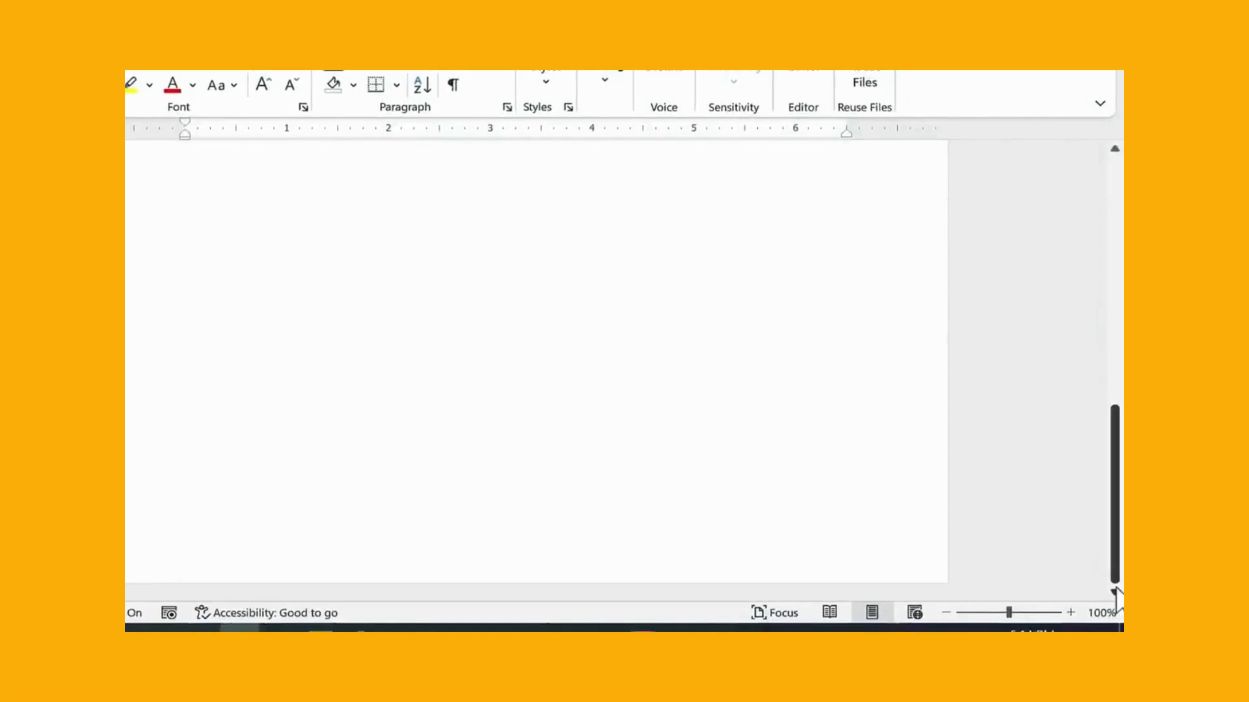
click(1114, 150)
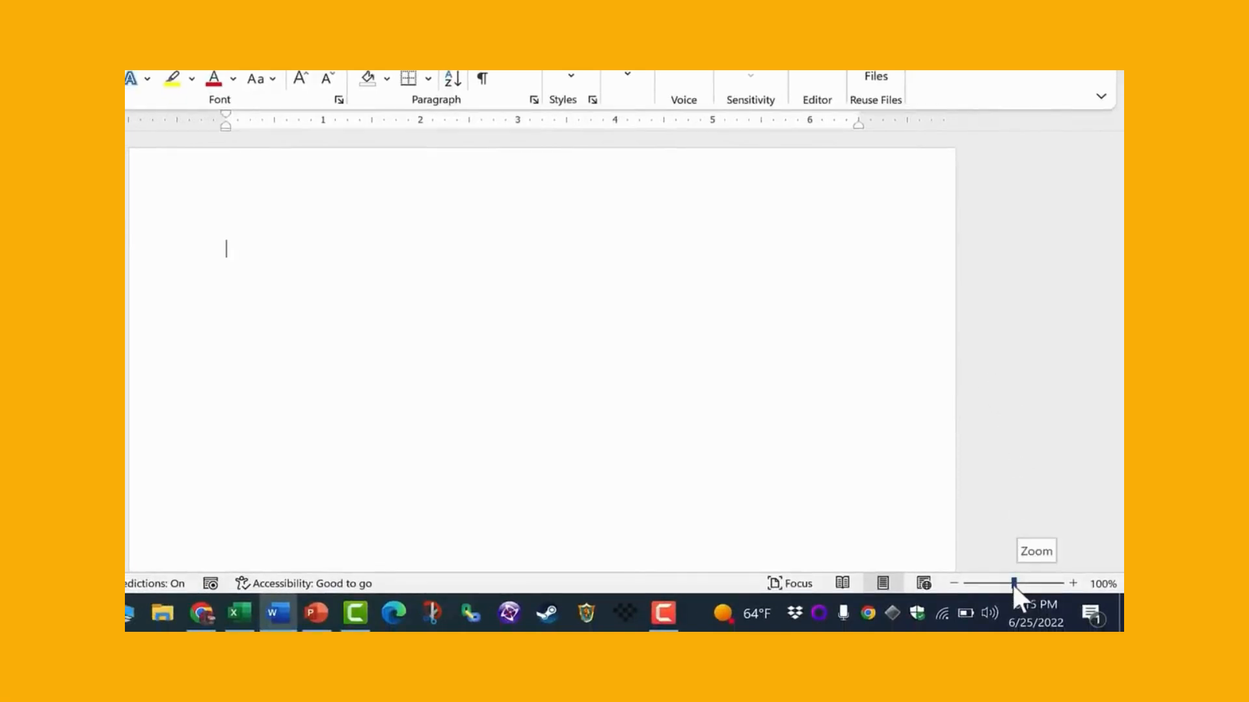
drag(1013, 584, 1042, 583)
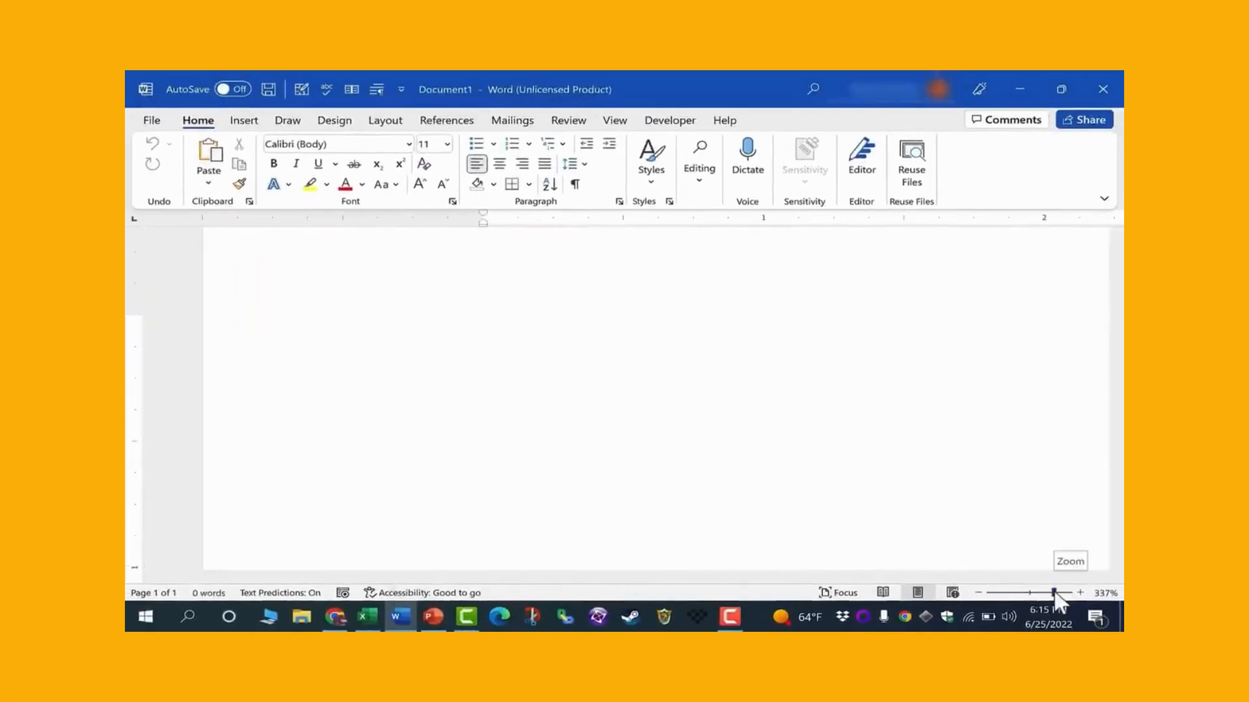
mouse_move(1053, 592)
mouse_down()
mouse_move(1005, 592)
mouse_move(1028, 593)
mouse_up()
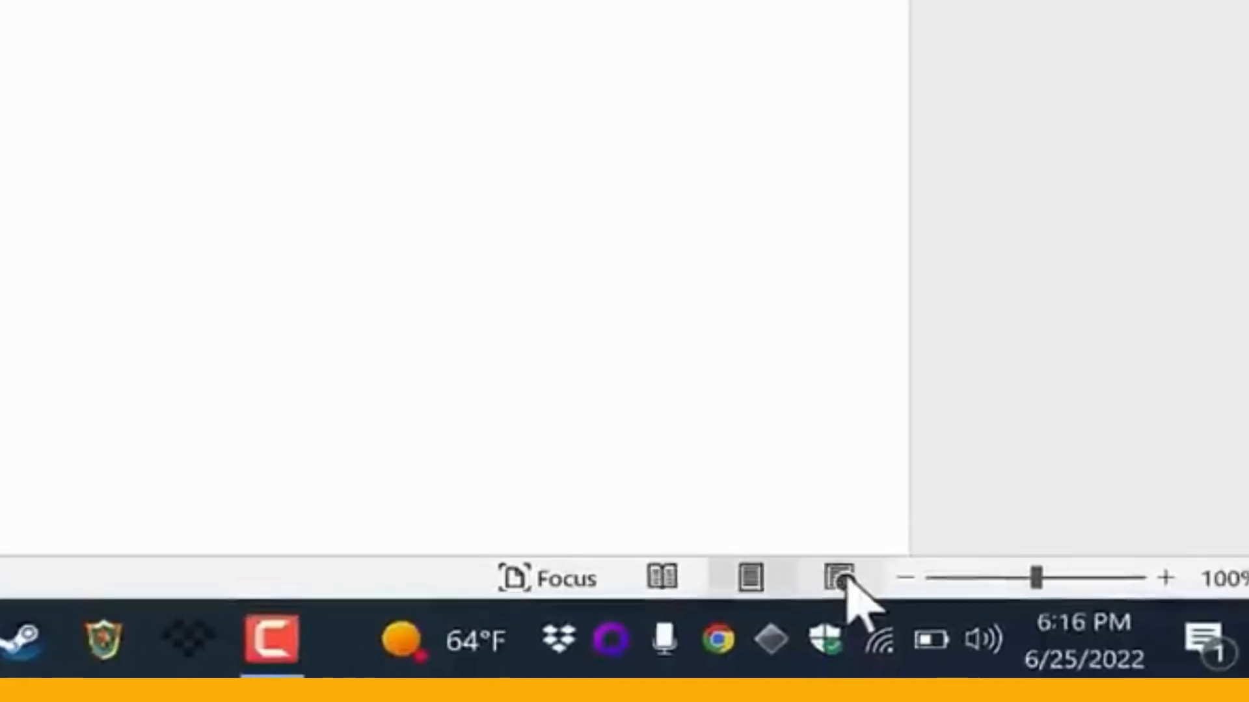
Preview the document in Web Layout, Read Mode and Focus mode, and return to Print Layout.
click(840, 578)
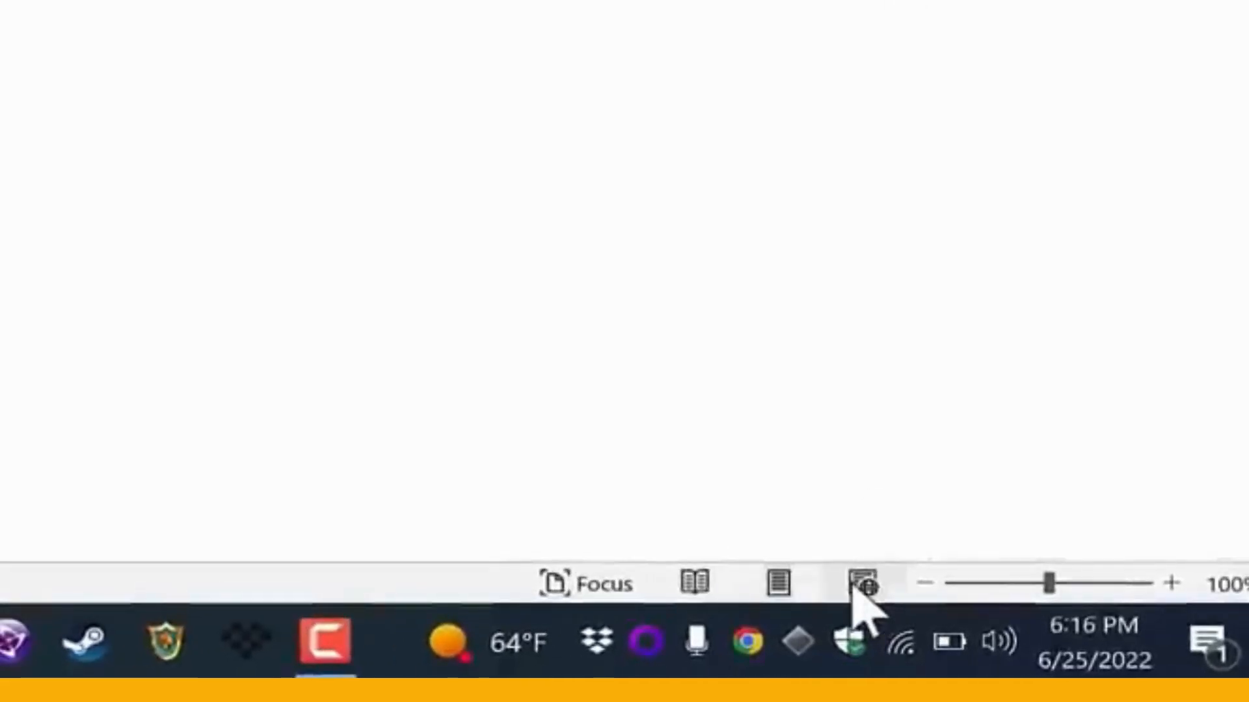
click(712, 575)
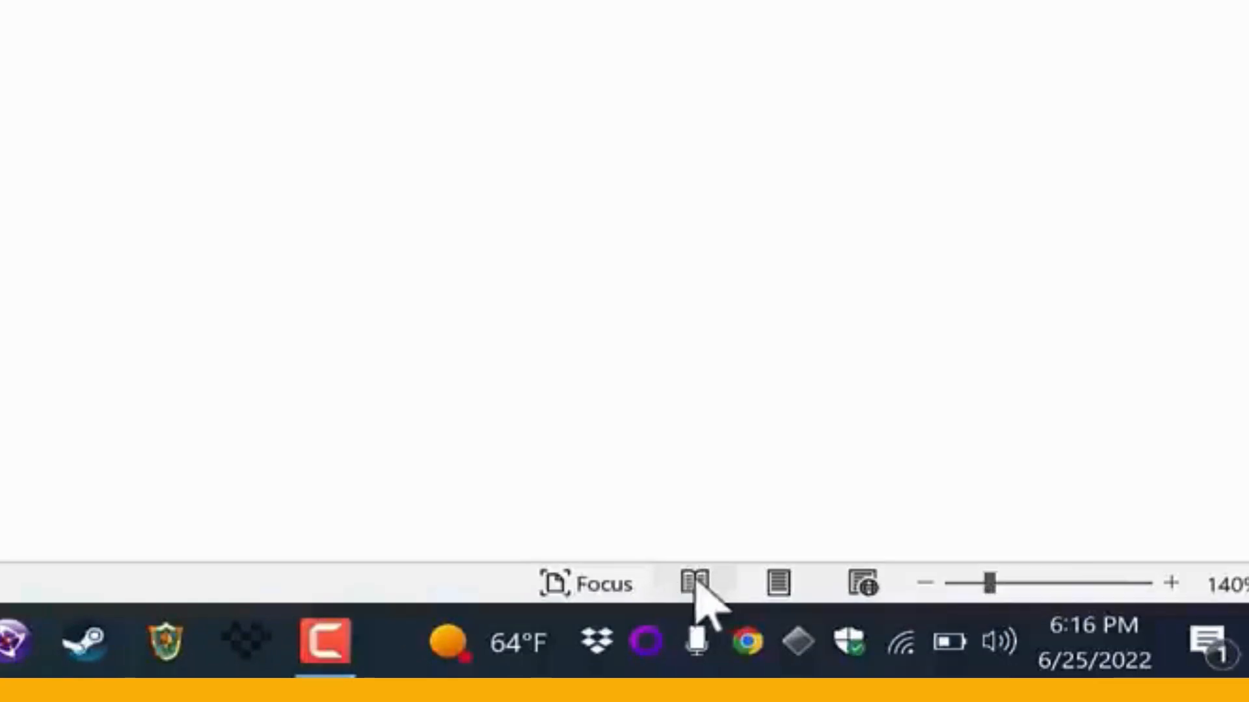
click(584, 588)
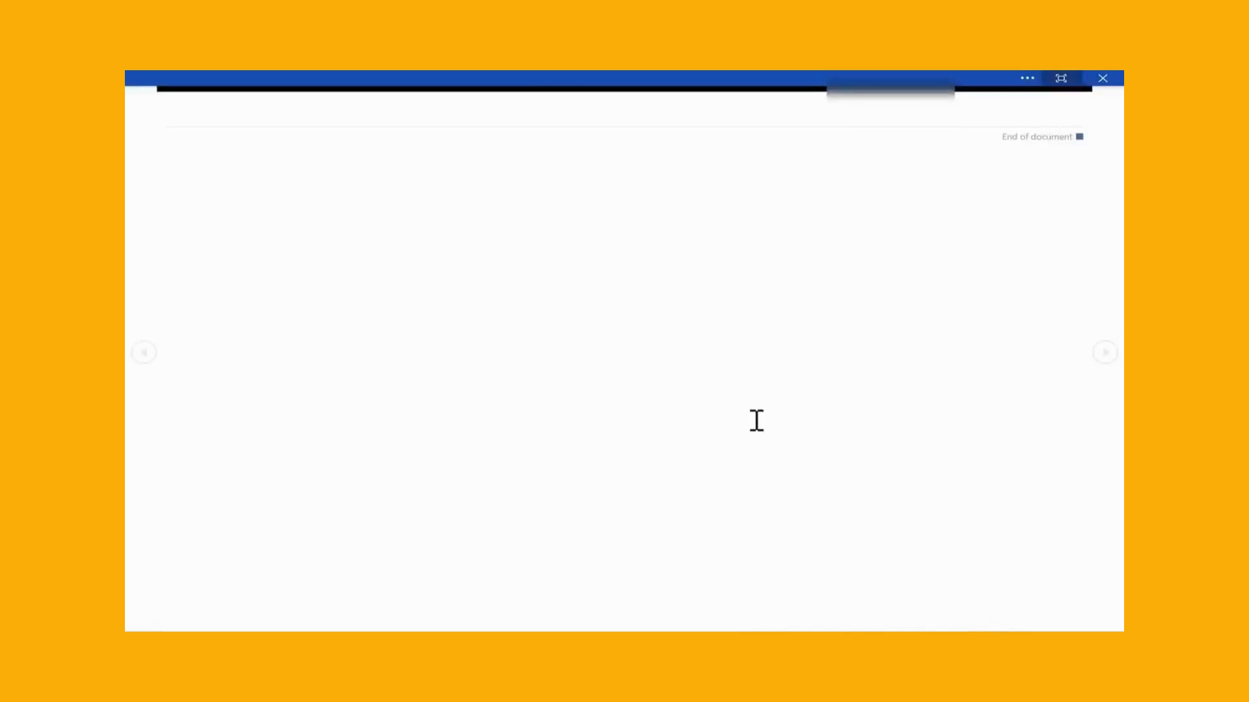
key(Escape)
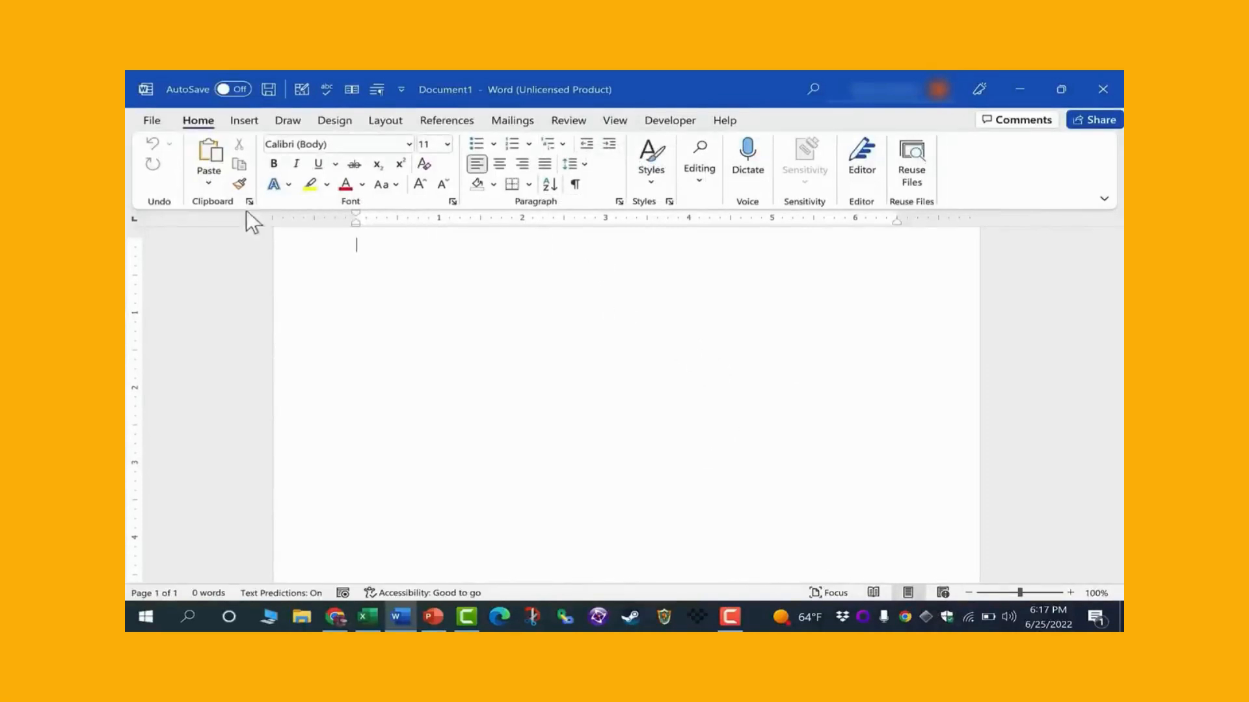
scroll(418, 236, up, 2)
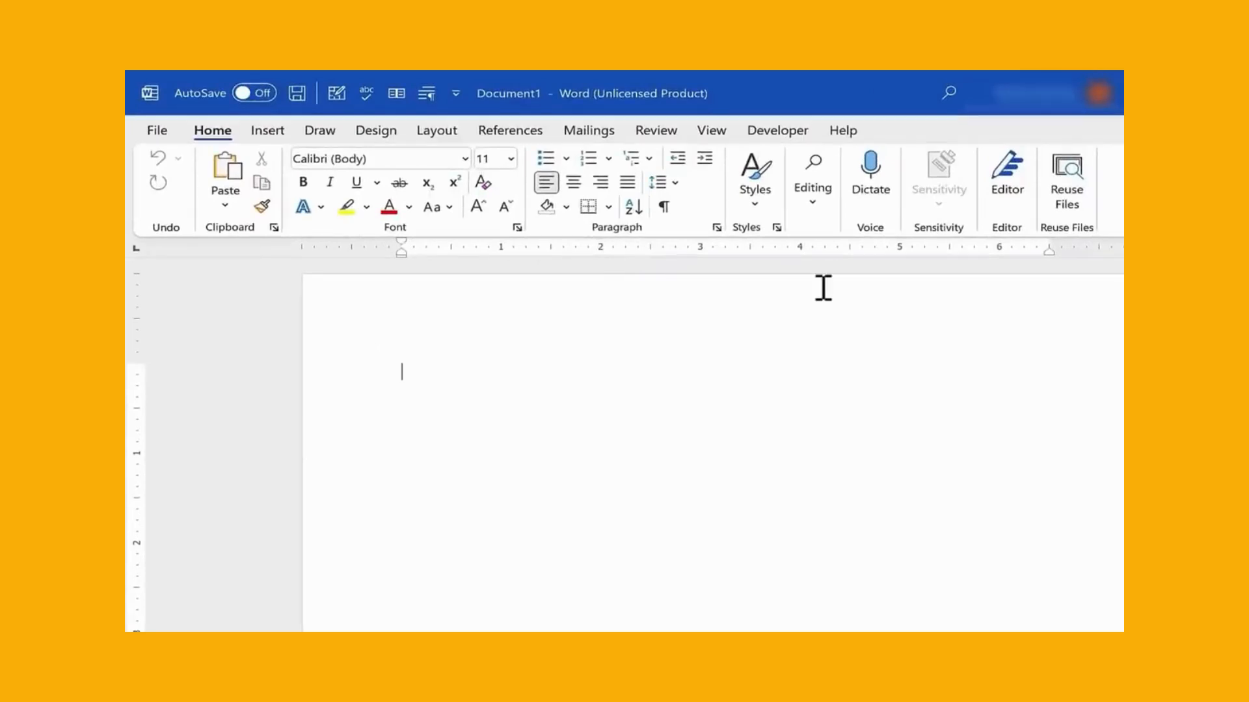
scroll(146, 309, down, 1)
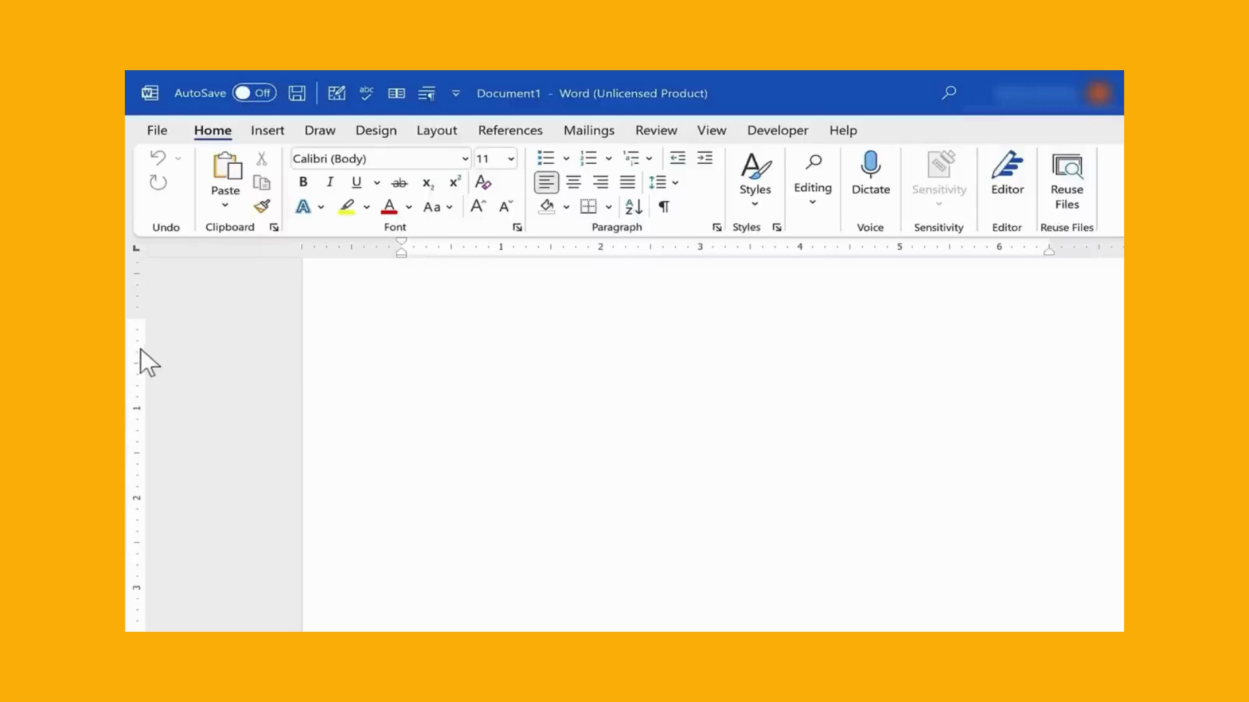
scroll(169, 564, down, 1)
scroll(462, 265, up, 1)
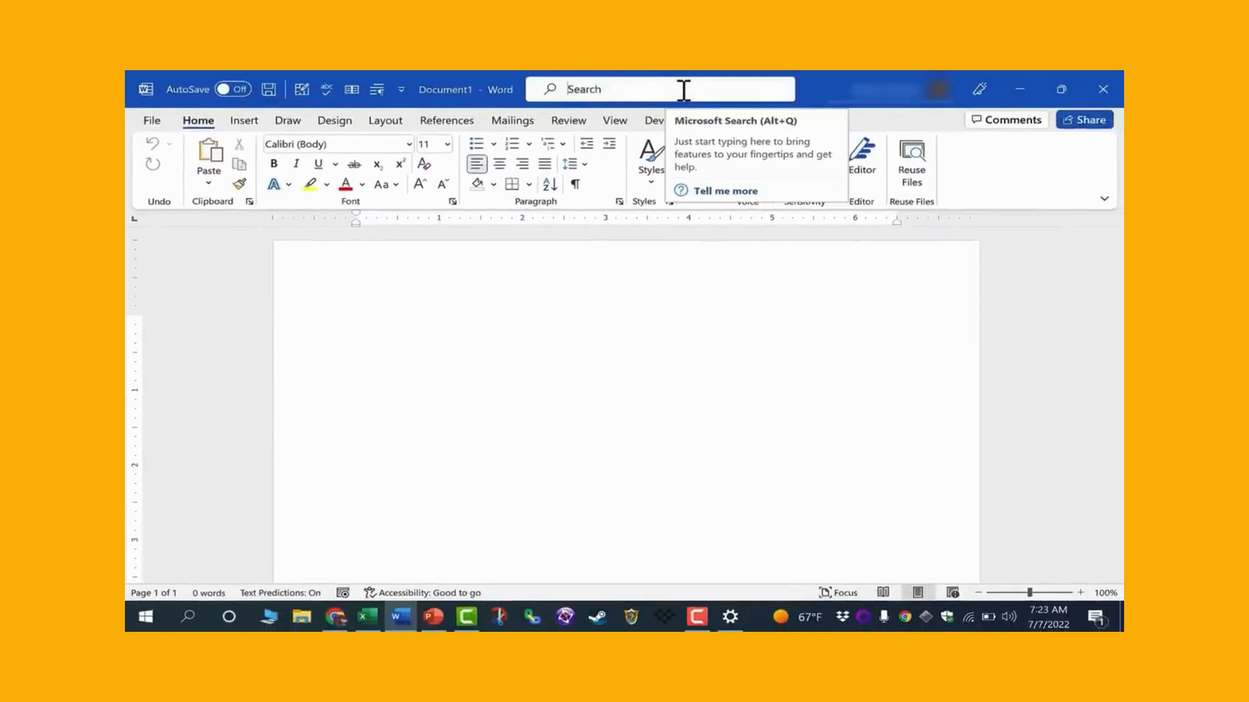
View the recently used and suggested actions offered by Microsoft Search, and dismiss them.
click(606, 89)
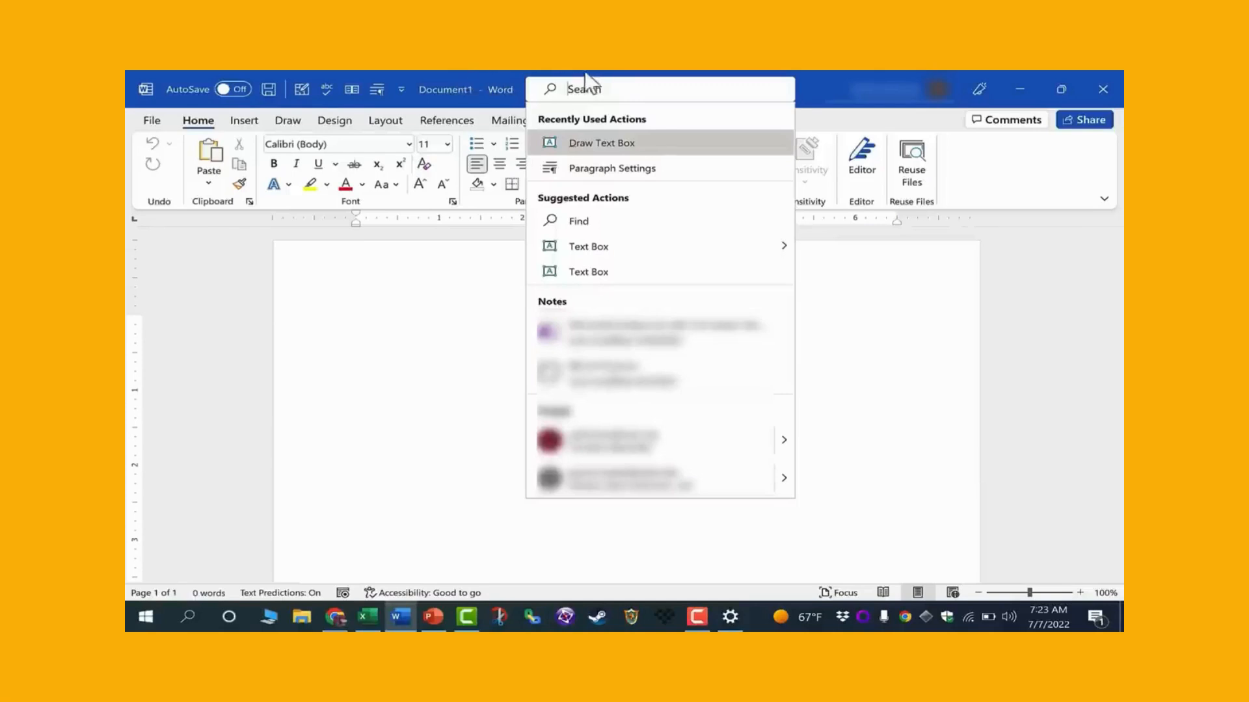
click(798, 411)
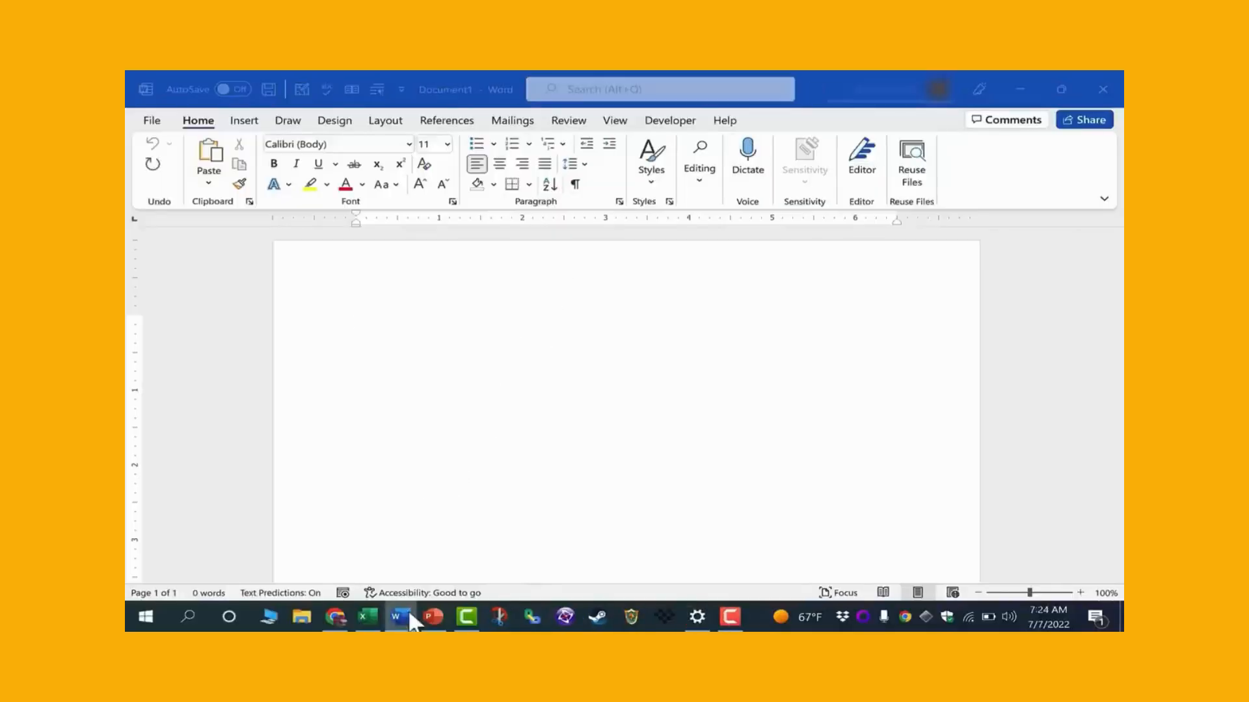
Open a new Word window and create a blank document from the full template selection.
right_click(408, 610)
click(372, 530)
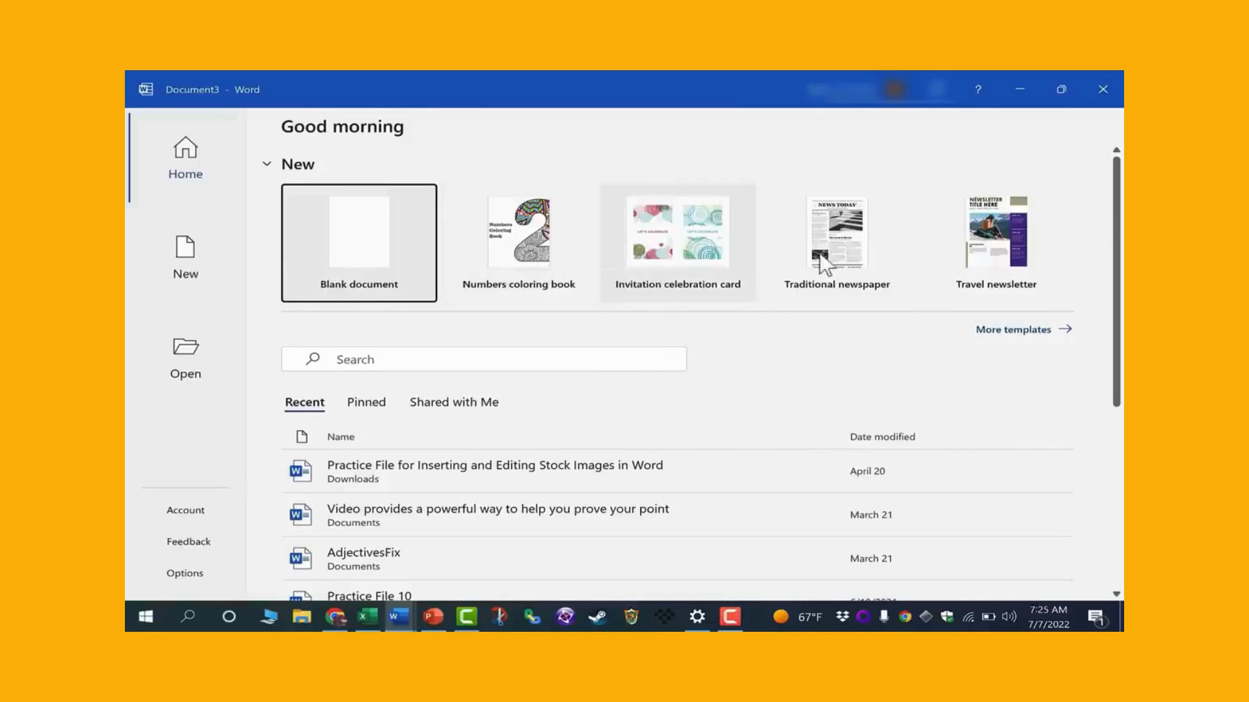
click(1065, 331)
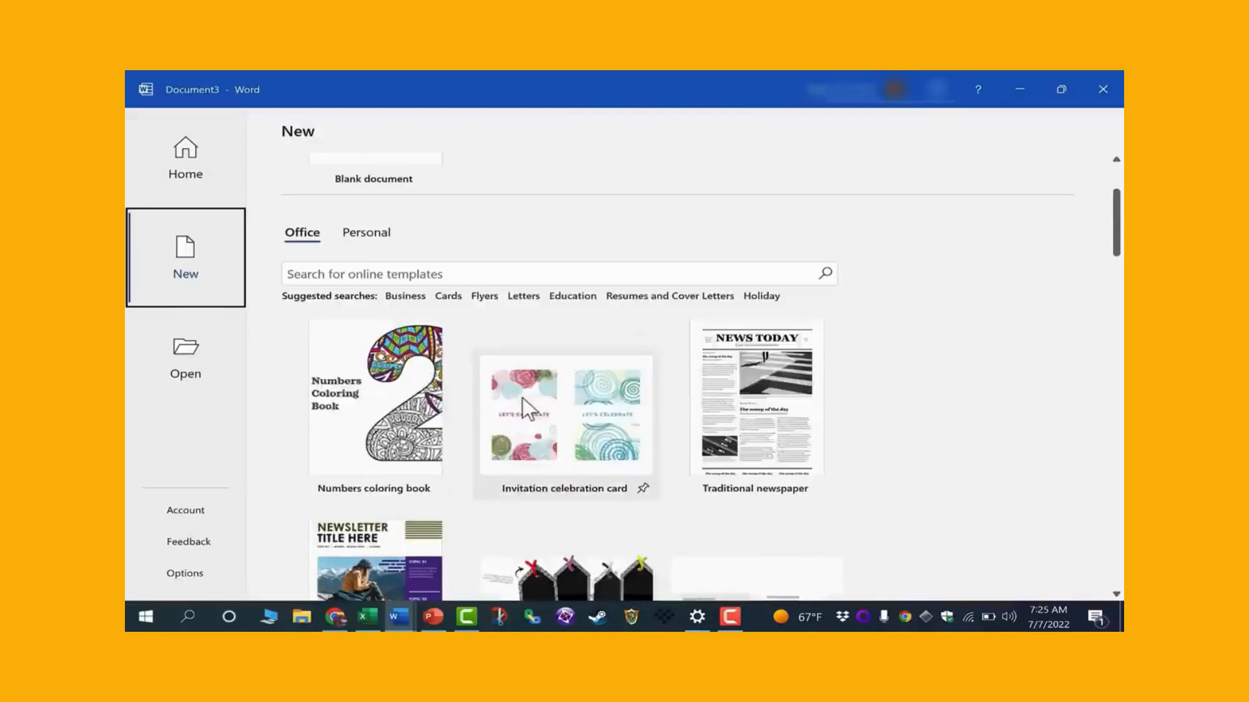
click(348, 345)
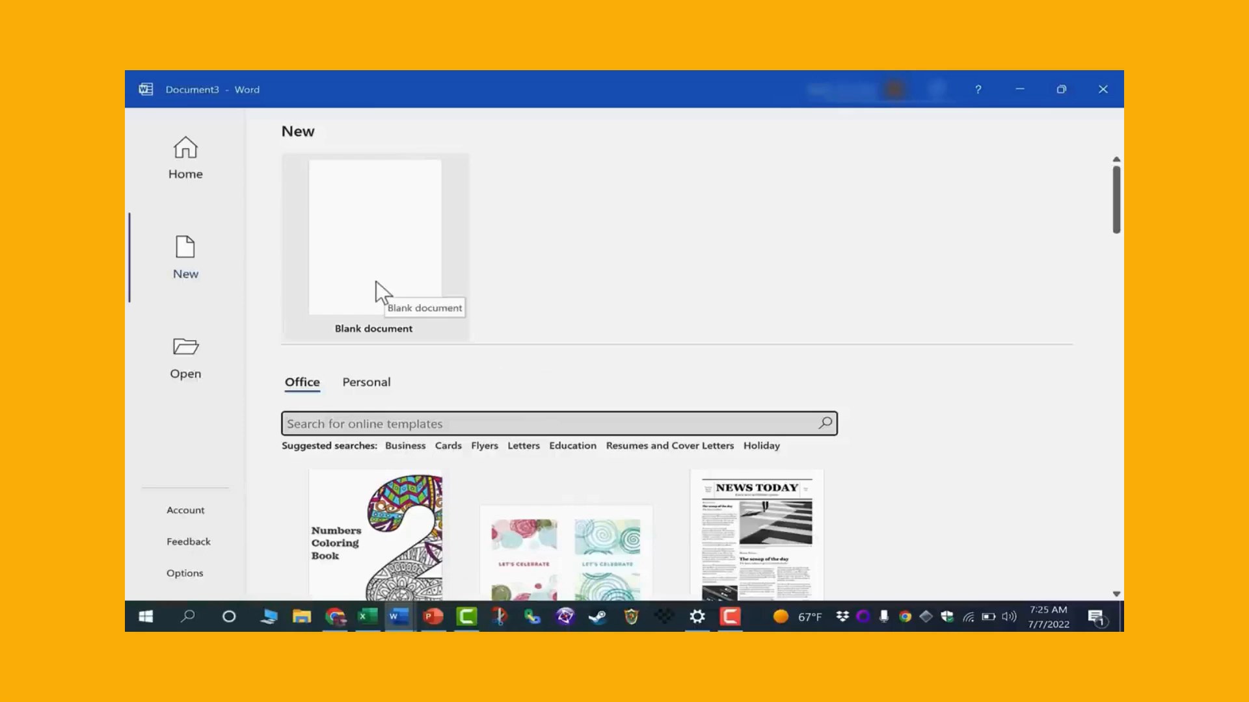
click(376, 283)
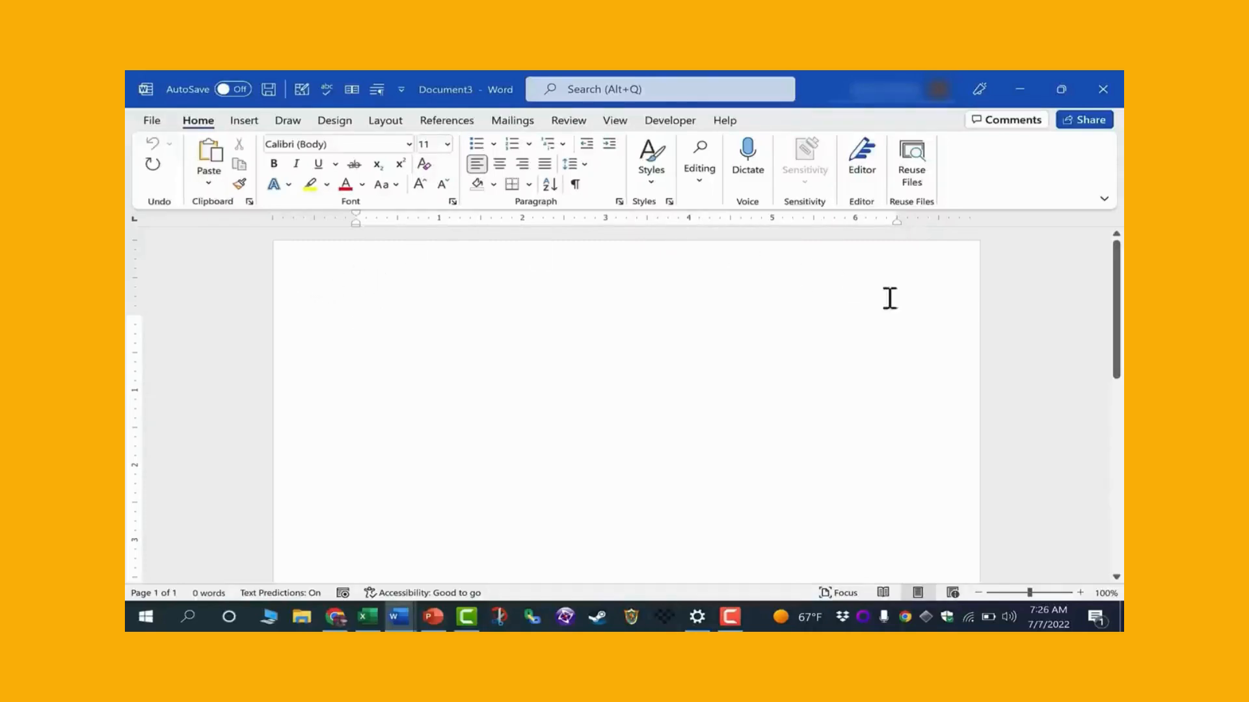
Enter the text "Hello! Welcome to my amazing Word document." at the start of the blank page.
drag(1114, 266, 1102, 129)
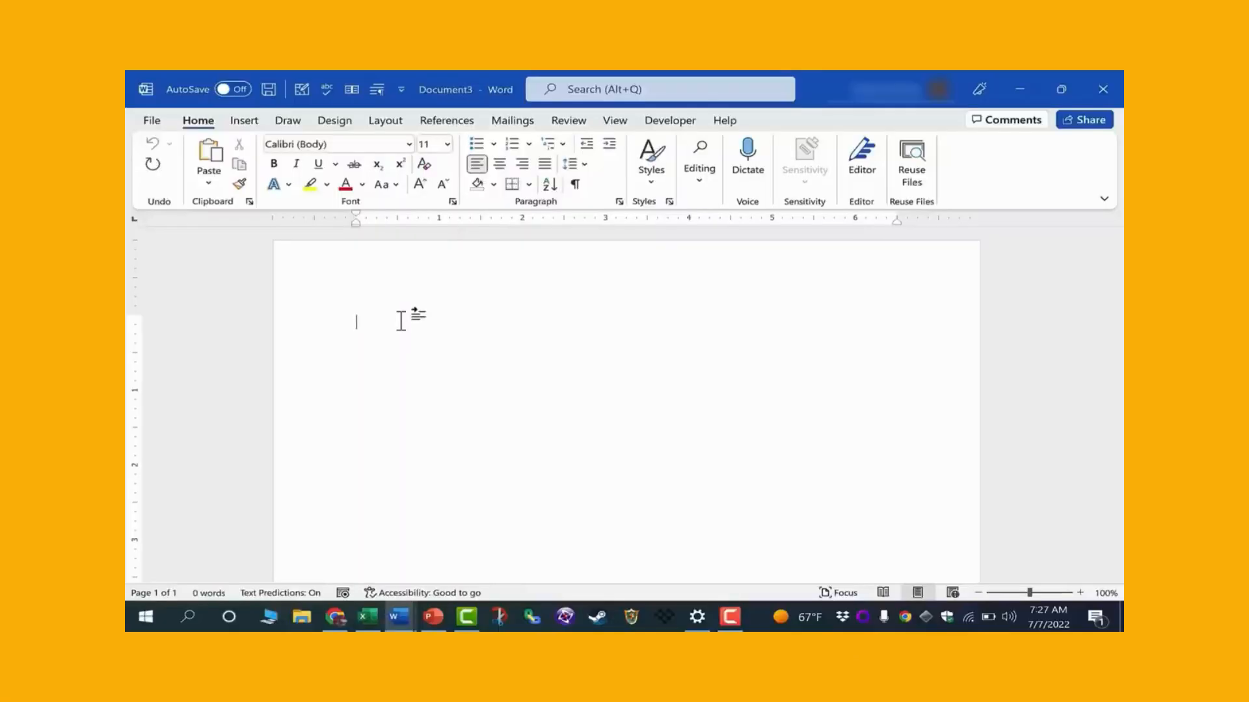
text(Hello! Welc)
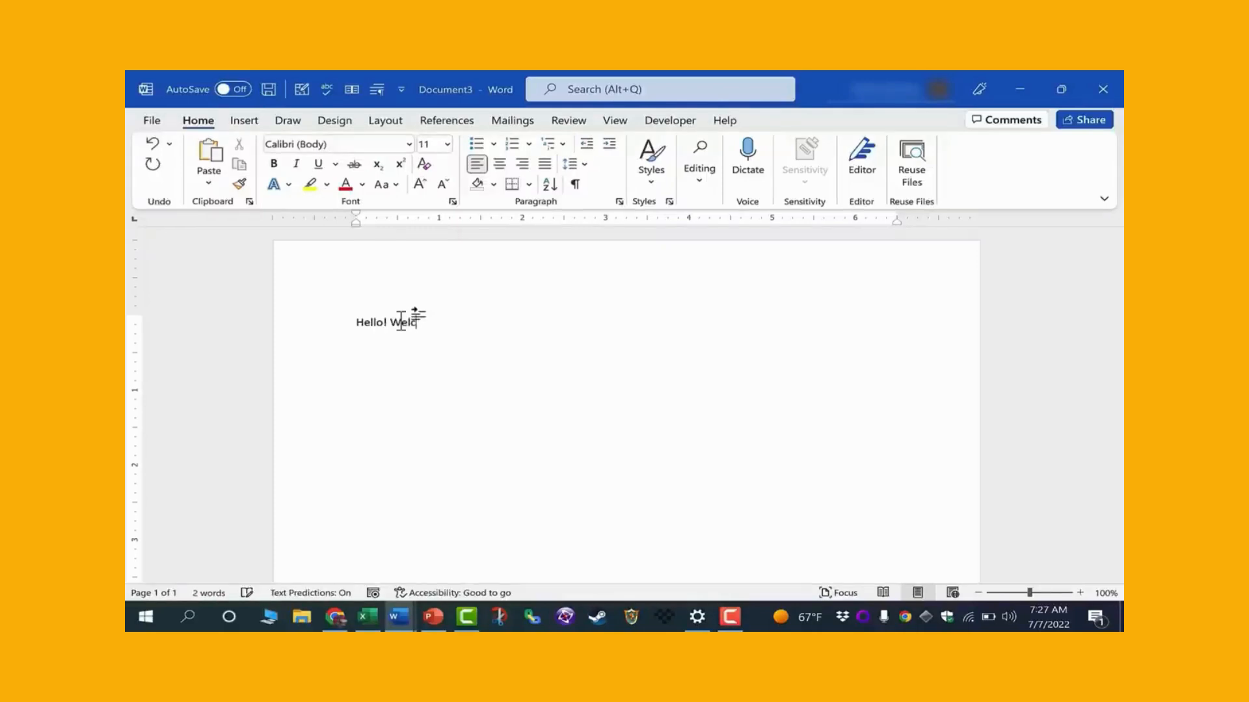
text(ome to my amazing Word document.)
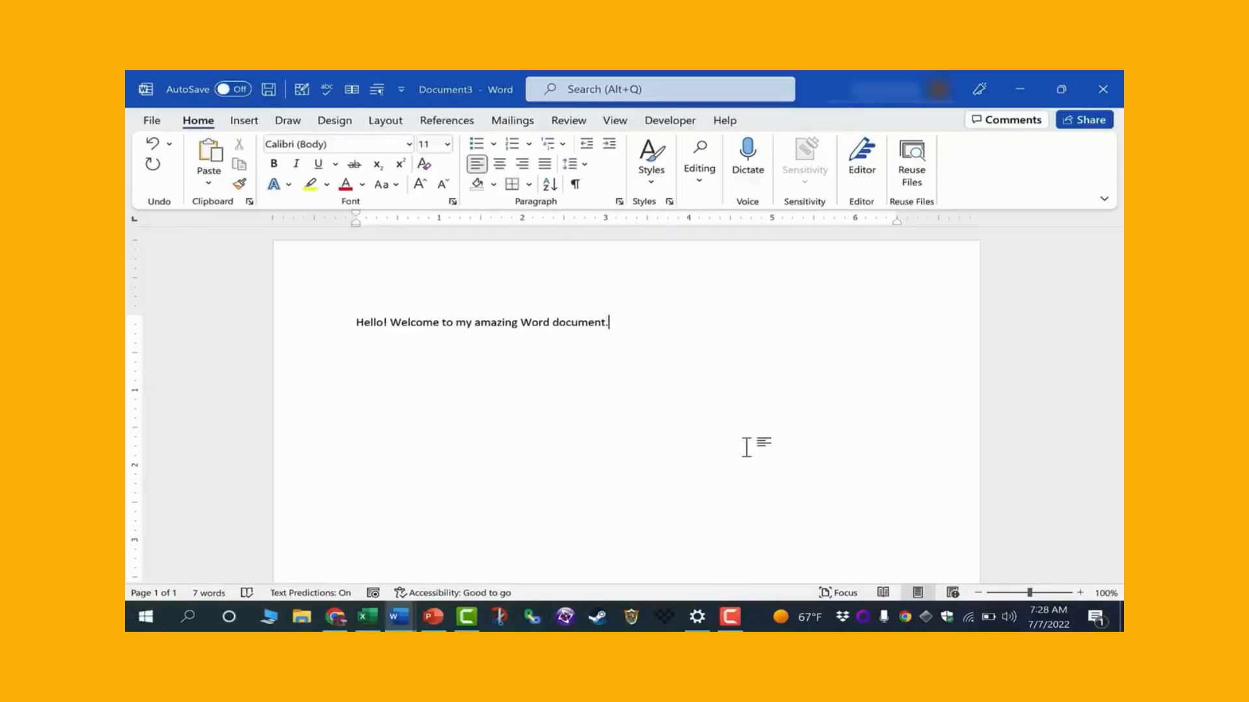
Append random filler text directly after the welcome sentence until it wraps onto a second line.
text(aslkj flkasdlkfjlaksd flkajsl;dlkasd)
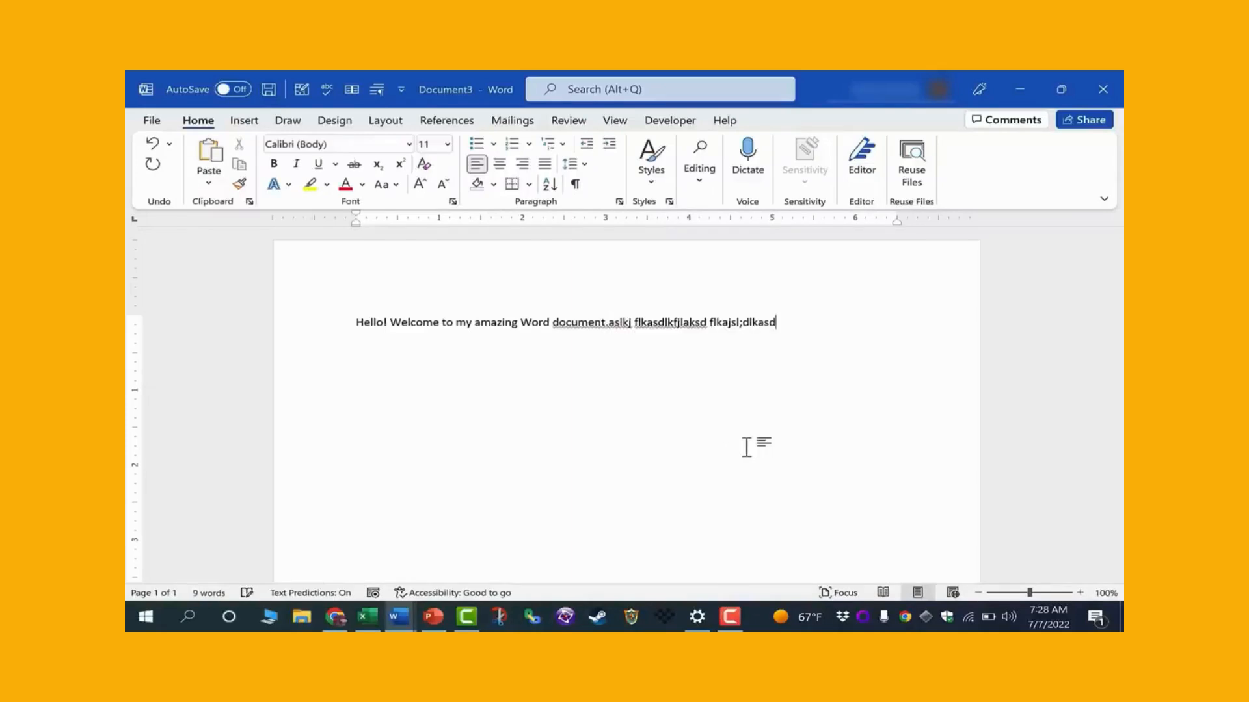
text( flkas djlfk aslkdfjlkasd jfklasdjflkj asl;kdflkasdlkfjsadlkj)
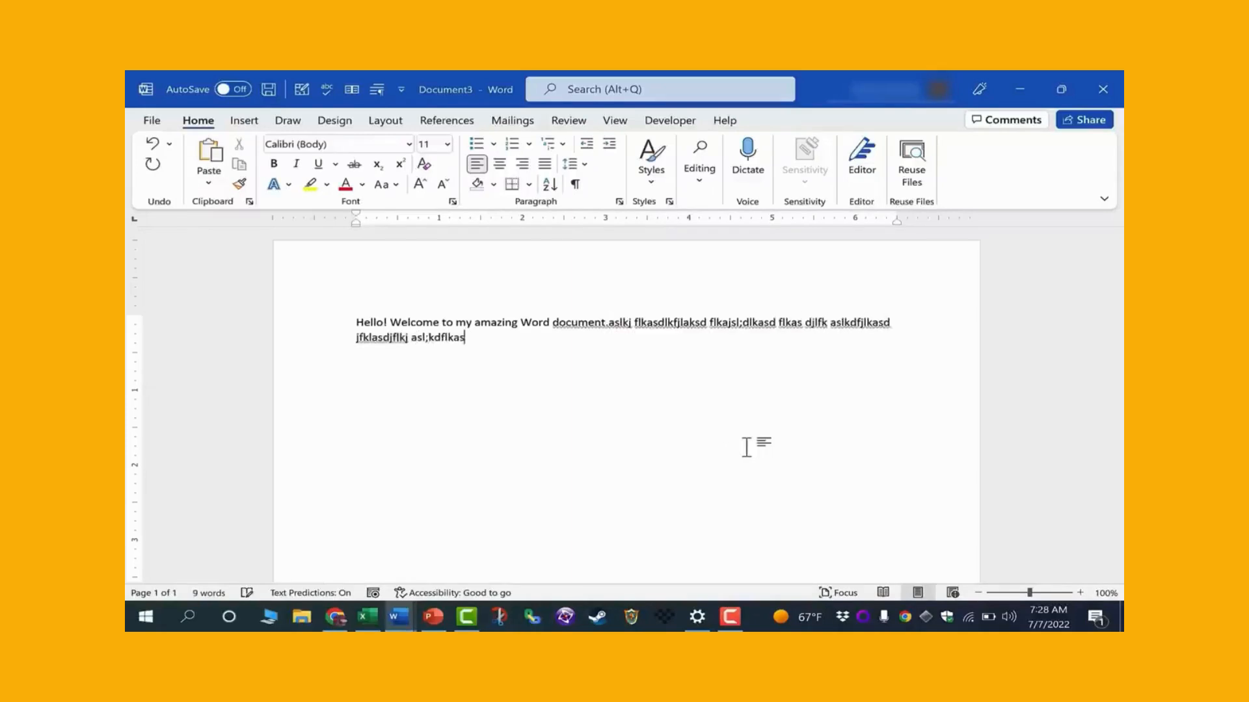